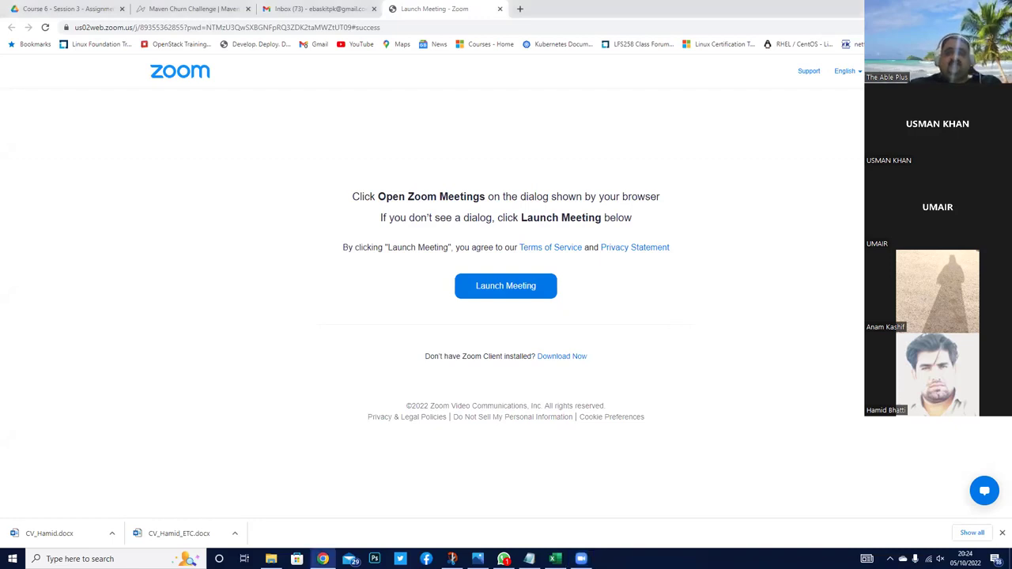
Switch from the Chrome Zoom launch page to the WhatsApp window
key(alt+Tab)
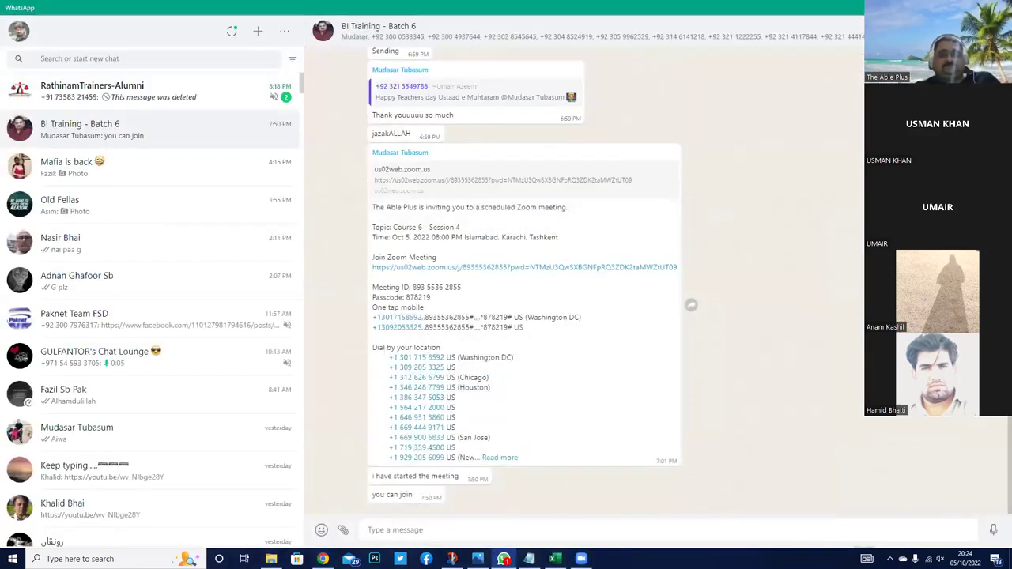
Switch from WhatsApp to the Maven Airlines Satisfaction Survey Analytics dashboard workbook
key(alt+Tab)
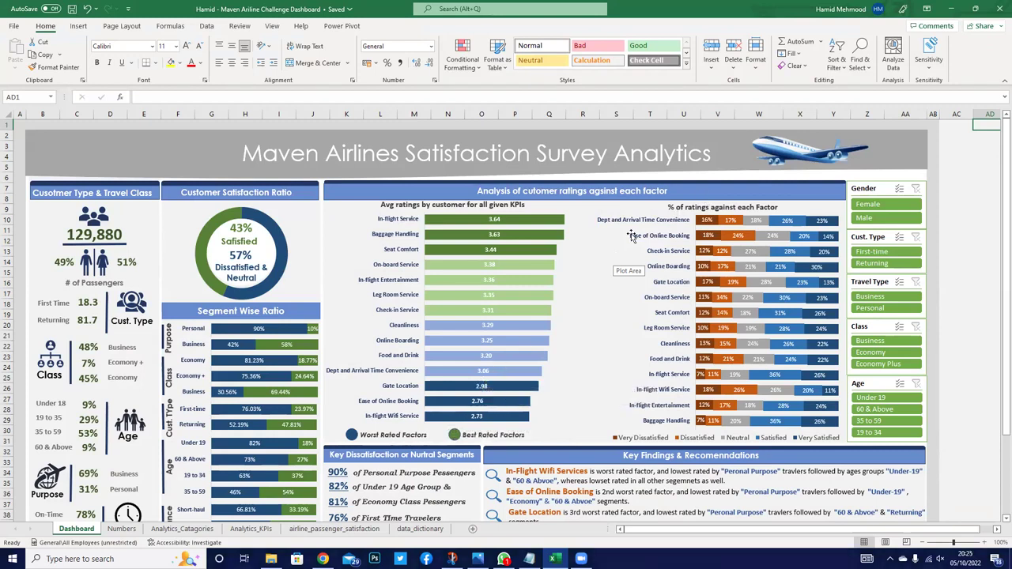
Close the dashboard workbook and create a new blank Excel worksheet in the Assig-2 Maven Airlines Challenge folder
click(998, 12)
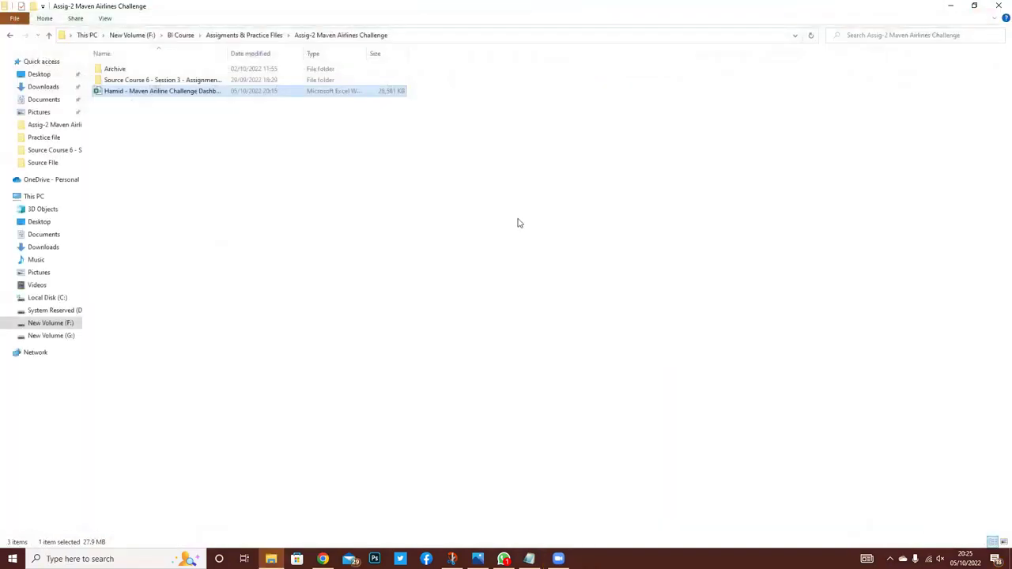
click(185, 139)
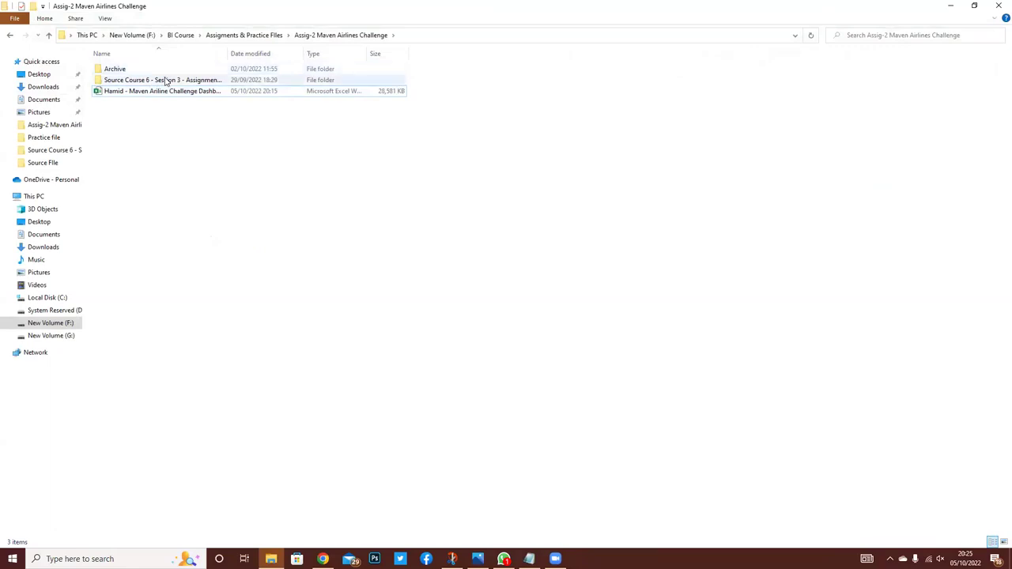
double_click(166, 81)
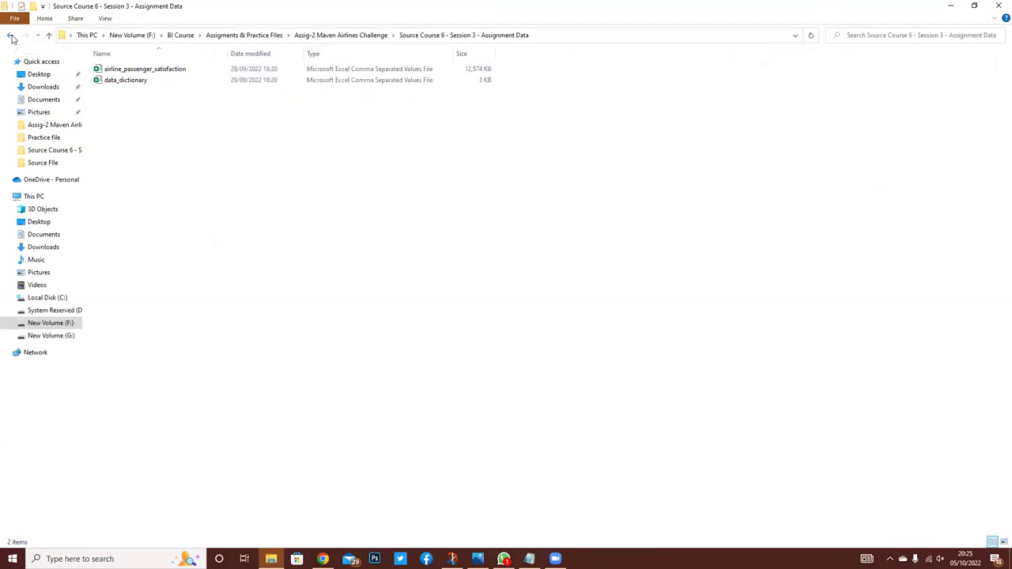
click(10, 35)
right_click(272, 250)
mouse_move(296, 375)
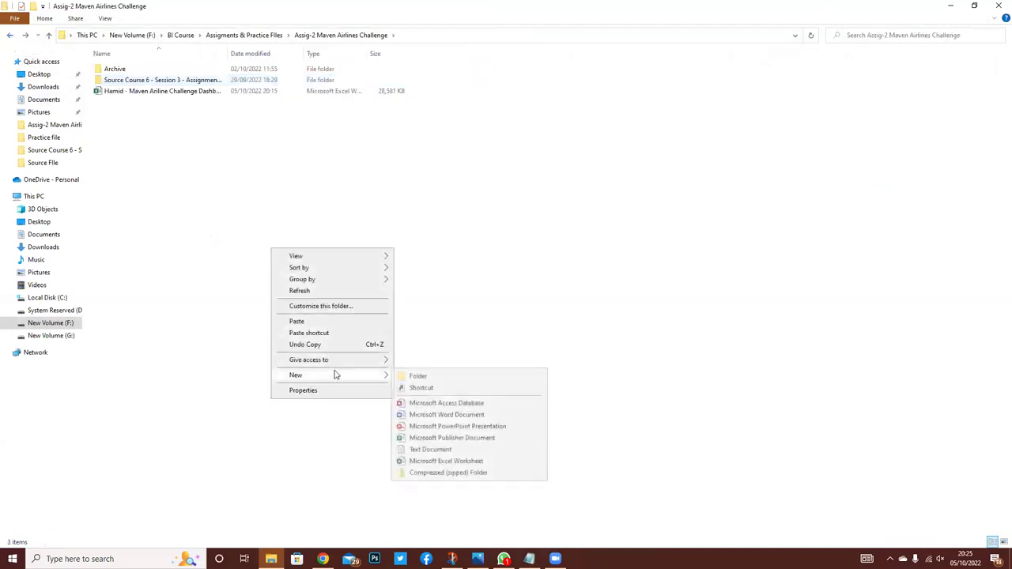
click(464, 461)
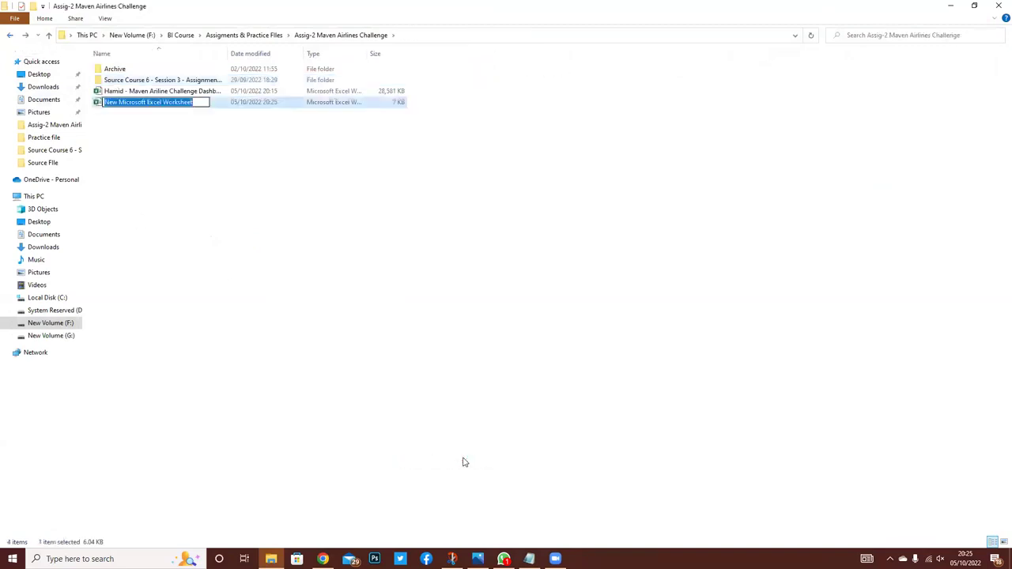
click(228, 179)
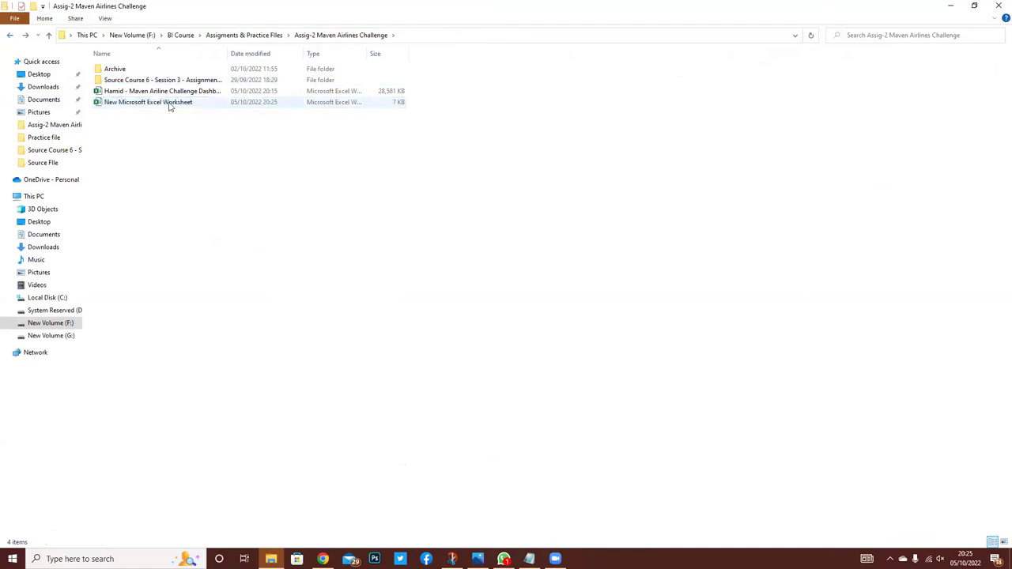
Rename the new worksheet with the copied dashboard title, Maven Airline Challenge Dashboard, and open it
click(168, 98)
click(169, 95)
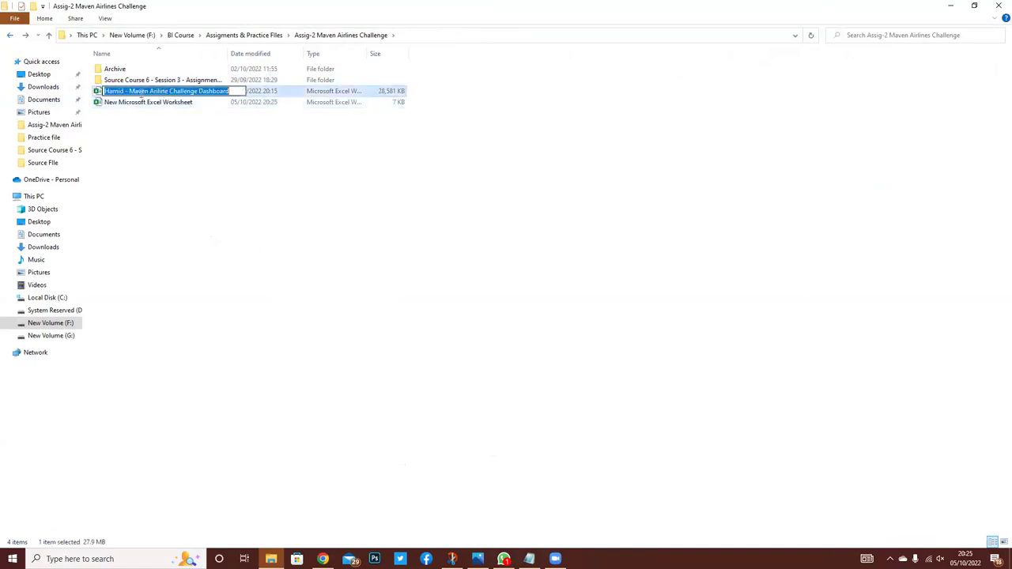
drag(129, 91, 230, 91)
key(ctrl+c)
click(151, 103)
click(151, 103)
key(ctrl+v)
key(Return)
double_click(194, 102)
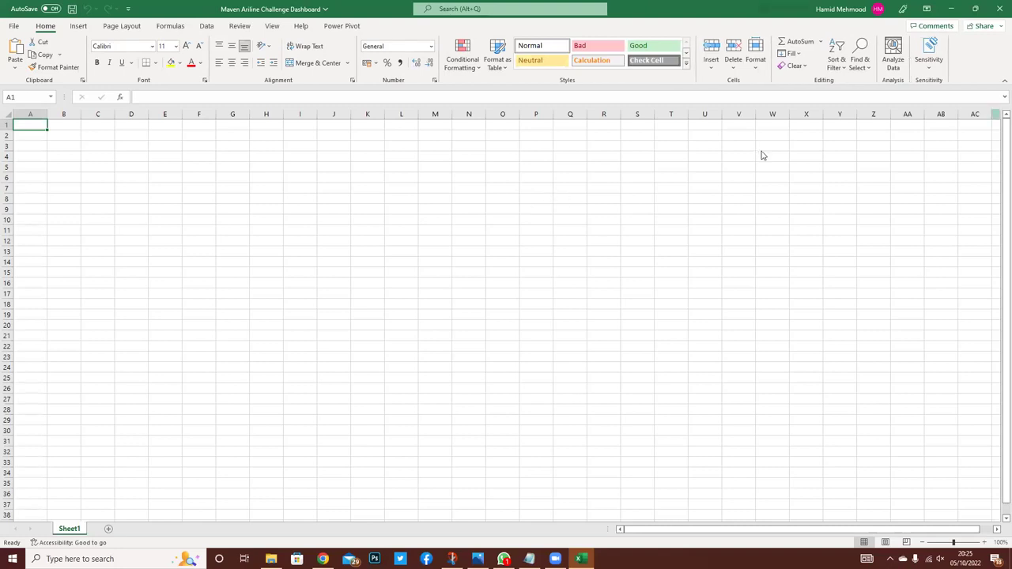
Import airline_passenger_satisfaction.csv from the assignment data subfolder into the Power Query Editor
click(935, 156)
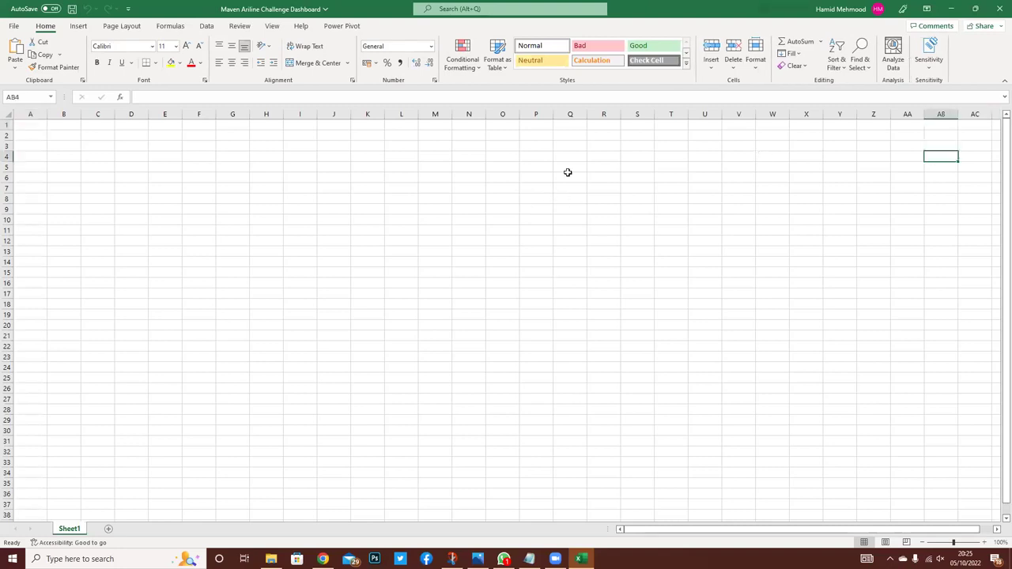
click(207, 25)
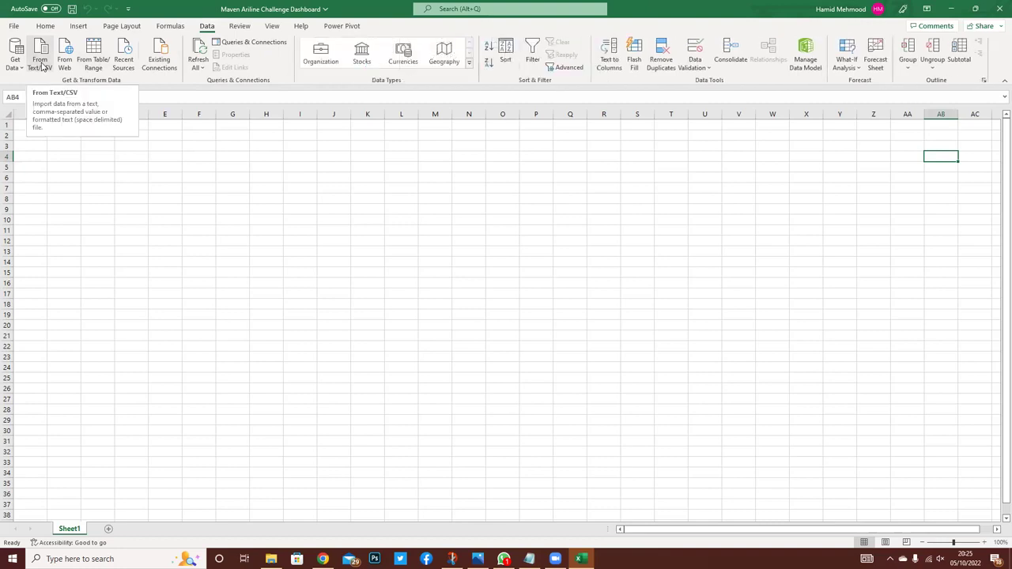
click(41, 63)
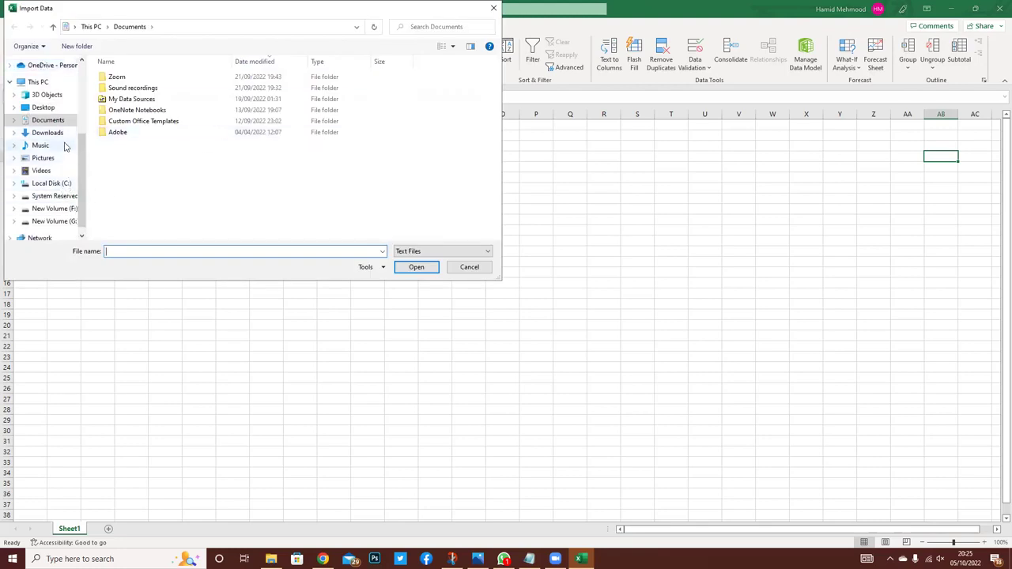
scroll(55, 131, up, 2)
scroll(56, 122, up, 2)
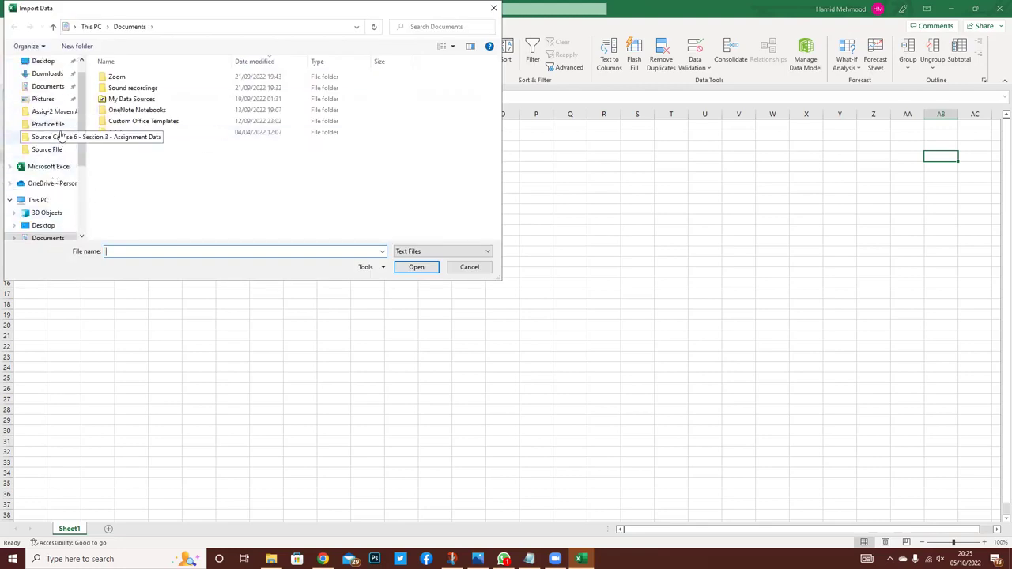
click(59, 115)
click(124, 87)
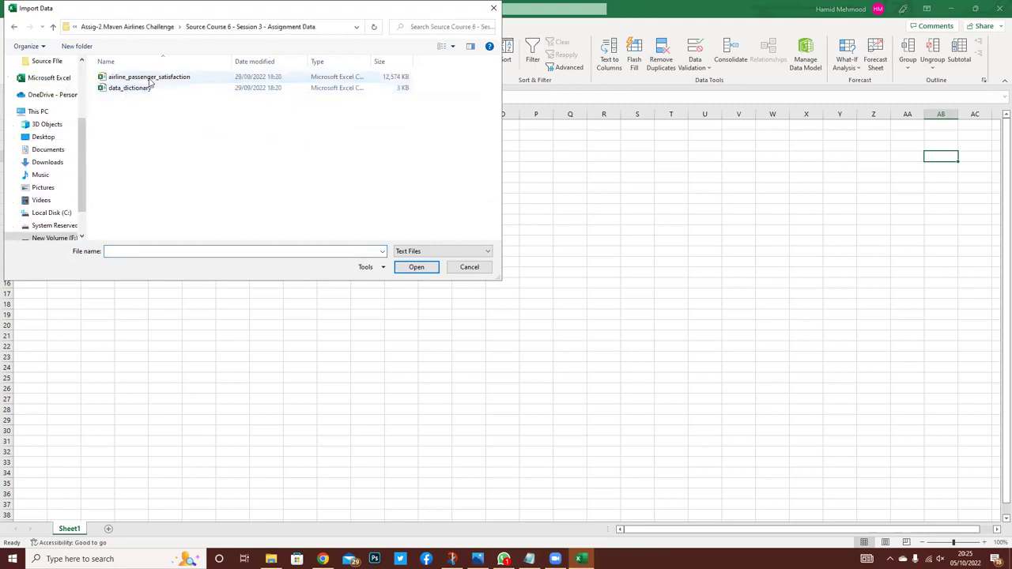
double_click(150, 78)
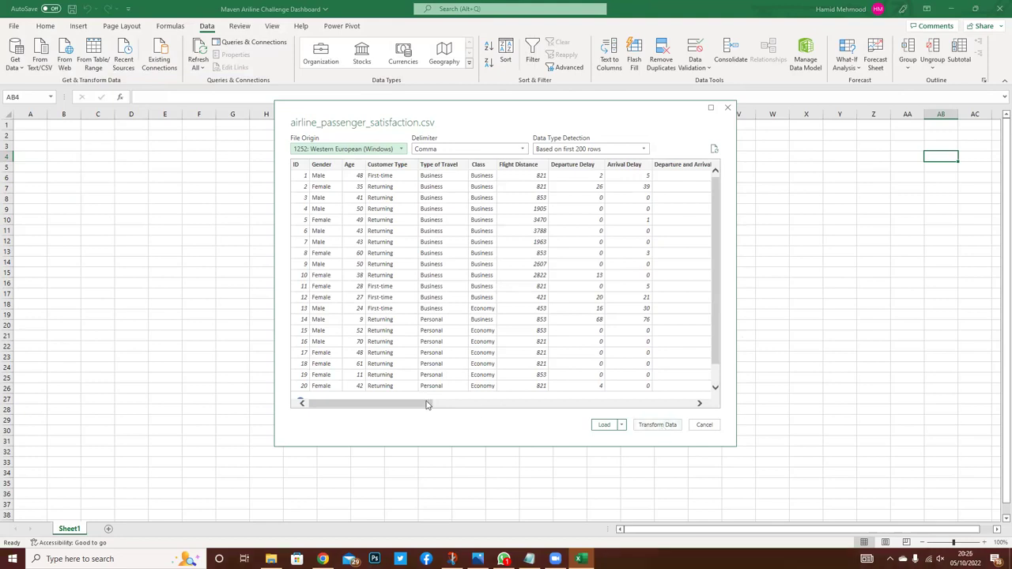
mouse_move(450, 404)
mouse_down()
mouse_move(700, 409)
mouse_move(418, 416)
mouse_up()
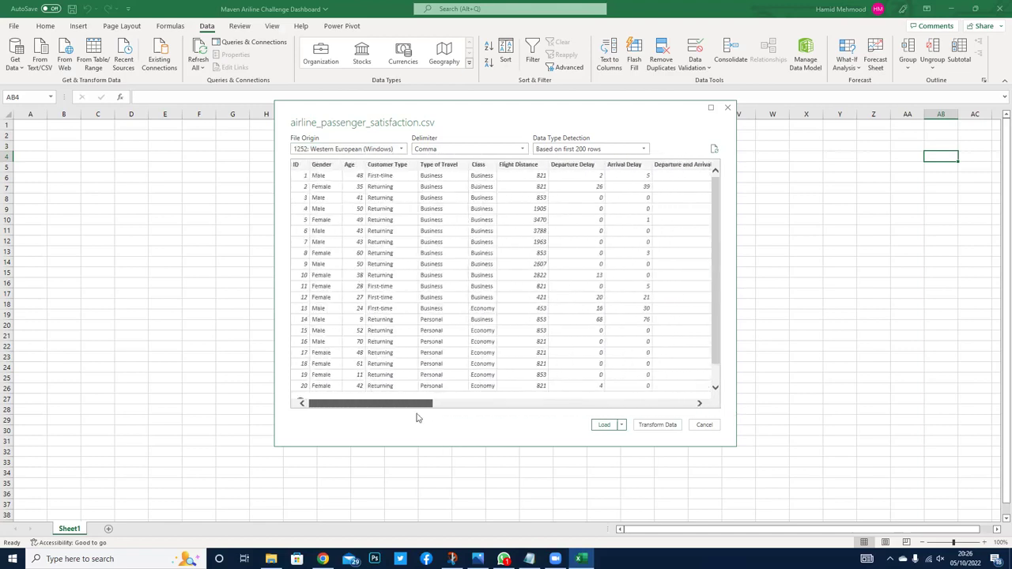
click(656, 428)
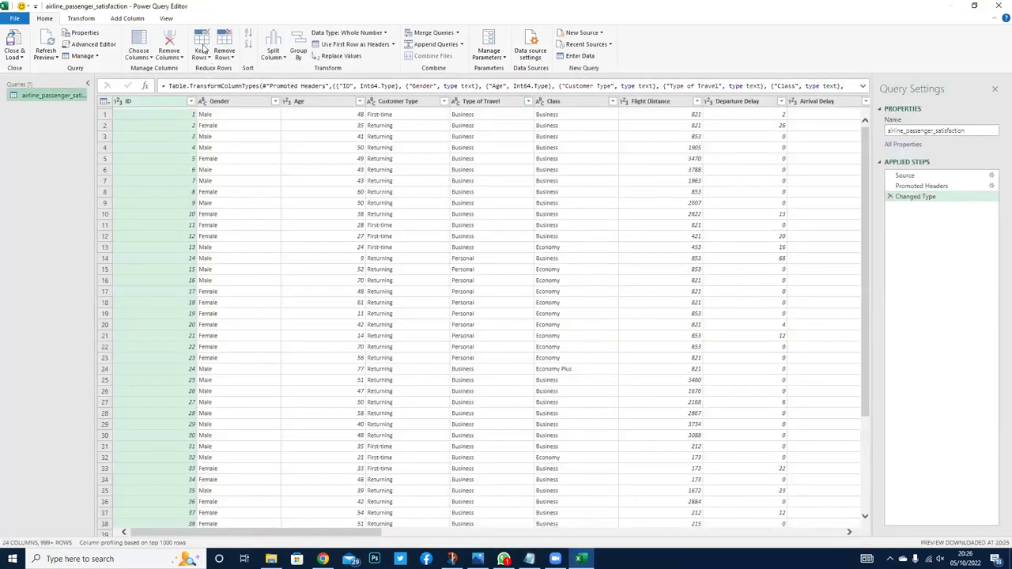
click(167, 18)
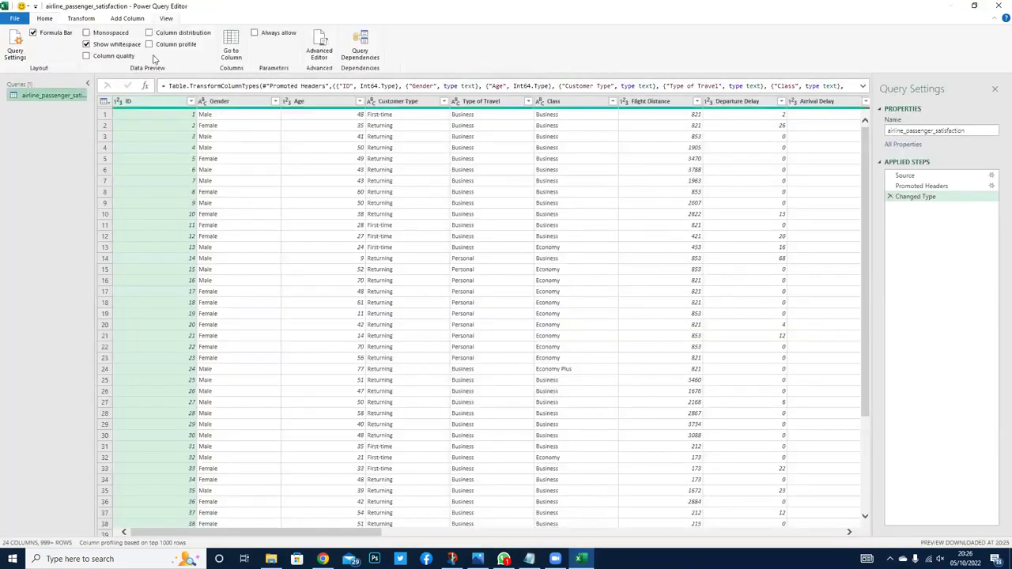
click(86, 56)
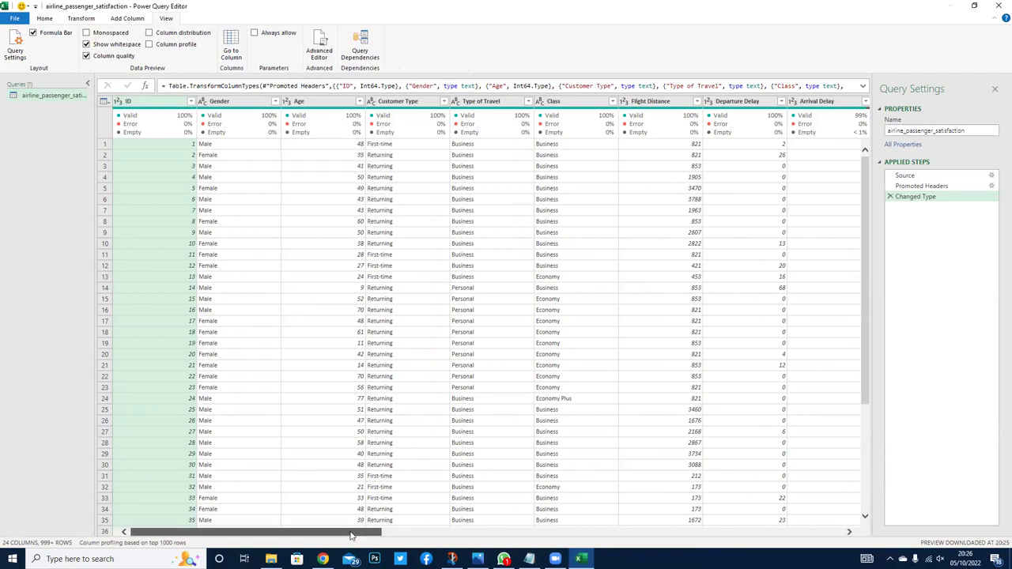
drag(350, 535, 432, 538)
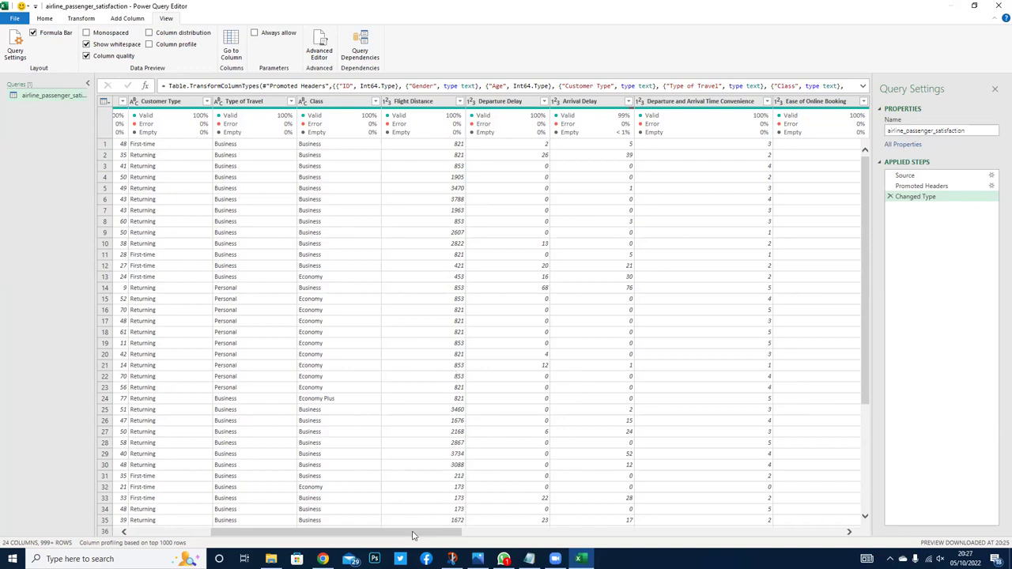
drag(412, 536, 412, 536)
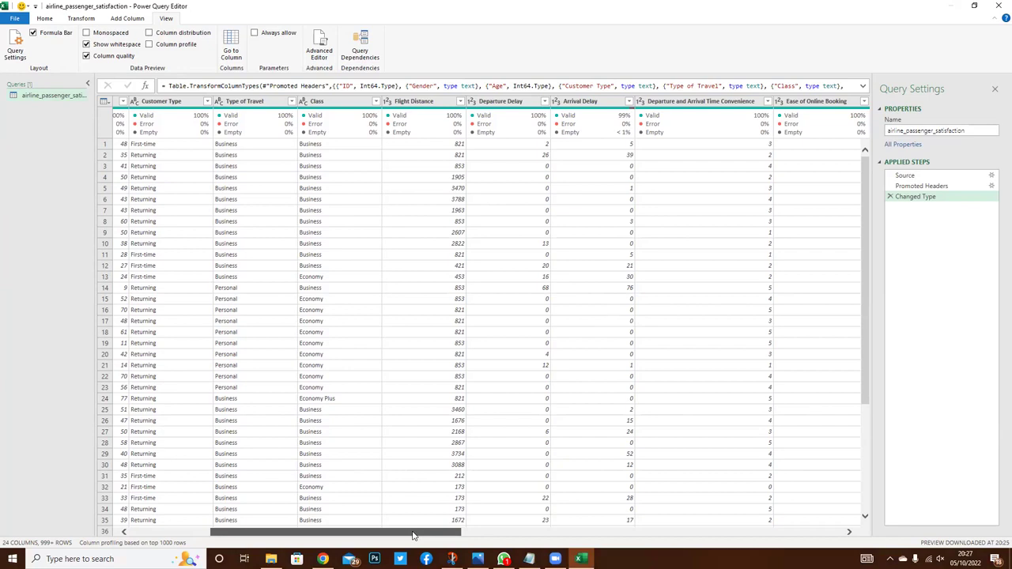
mouse_move(412, 536)
mouse_down()
mouse_move(758, 545)
mouse_move(797, 531)
mouse_up()
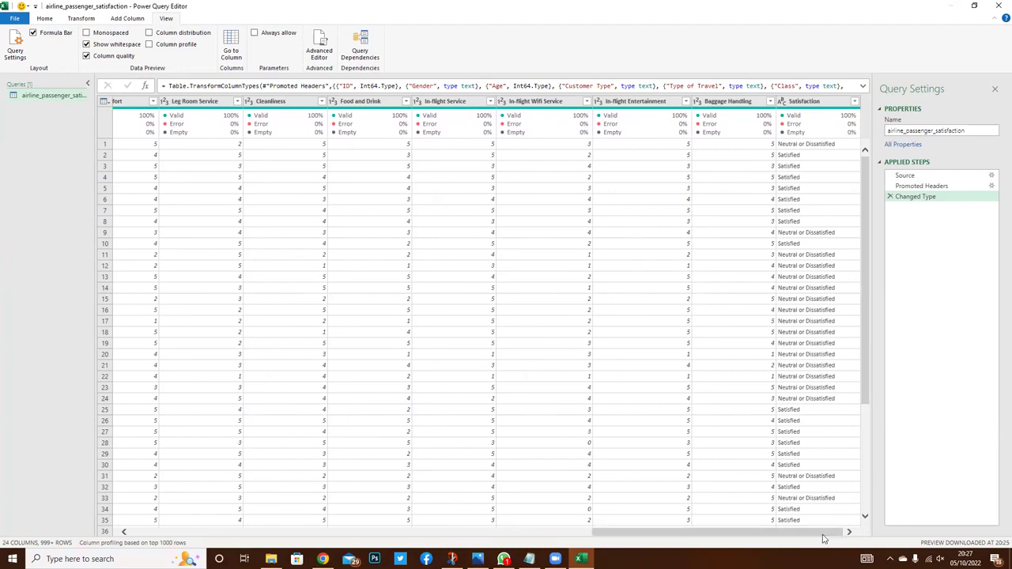
drag(822, 538, 711, 535)
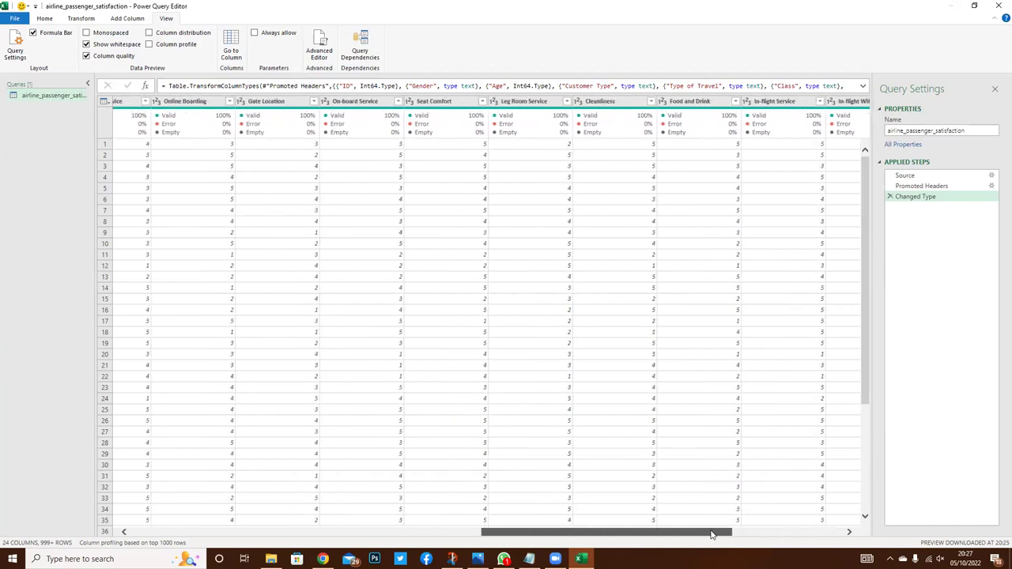
drag(712, 534, 488, 520)
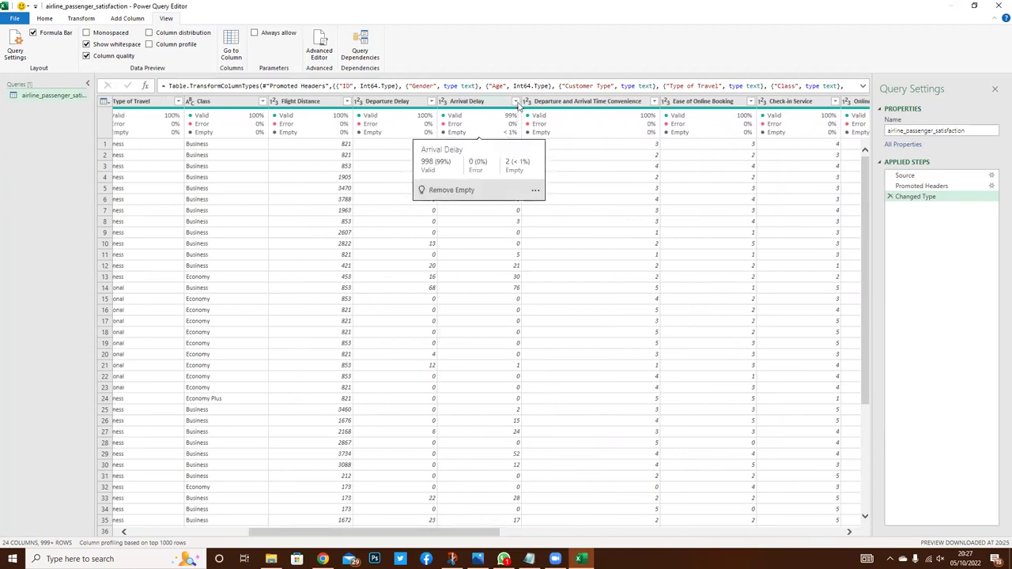
Replace null values in the Arrival Delay column with 0
click(490, 107)
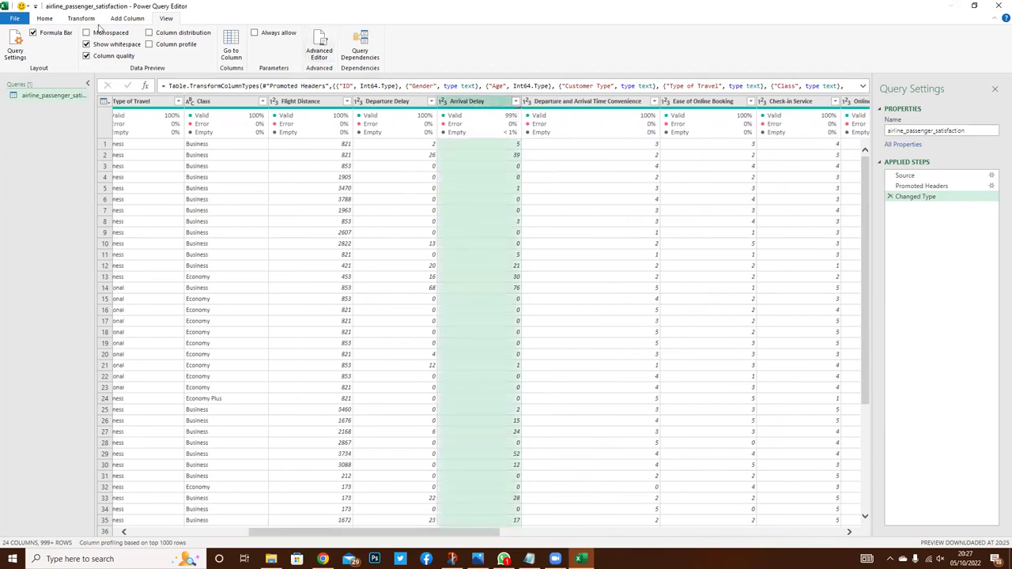
click(82, 19)
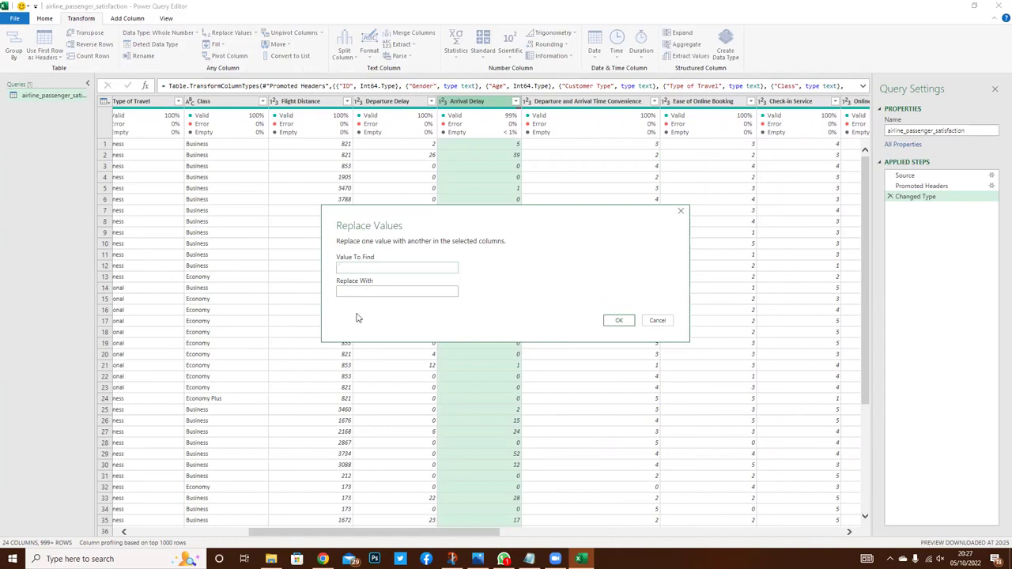
click(359, 292)
text(0)
click(656, 321)
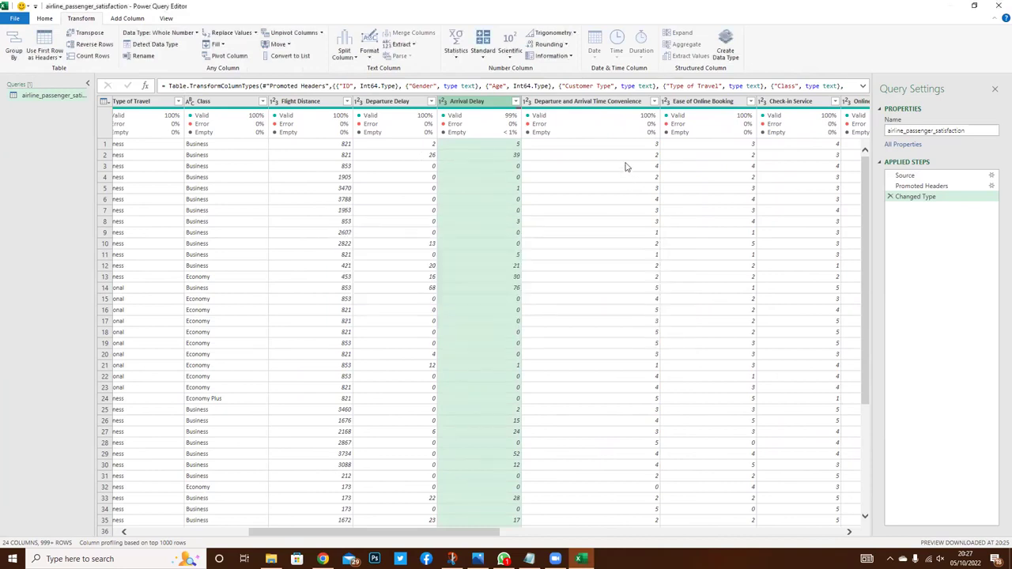
click(516, 102)
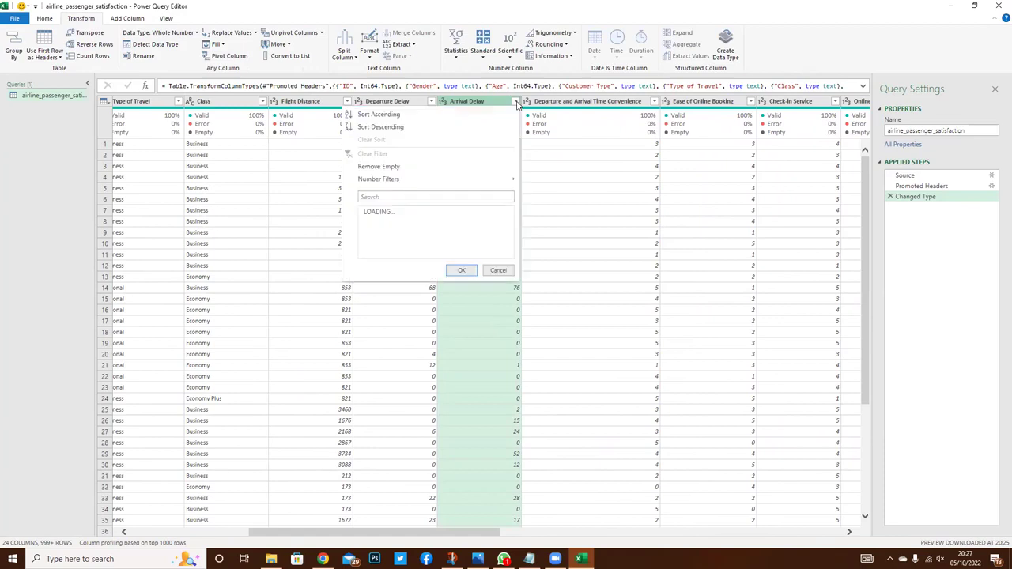
click(557, 161)
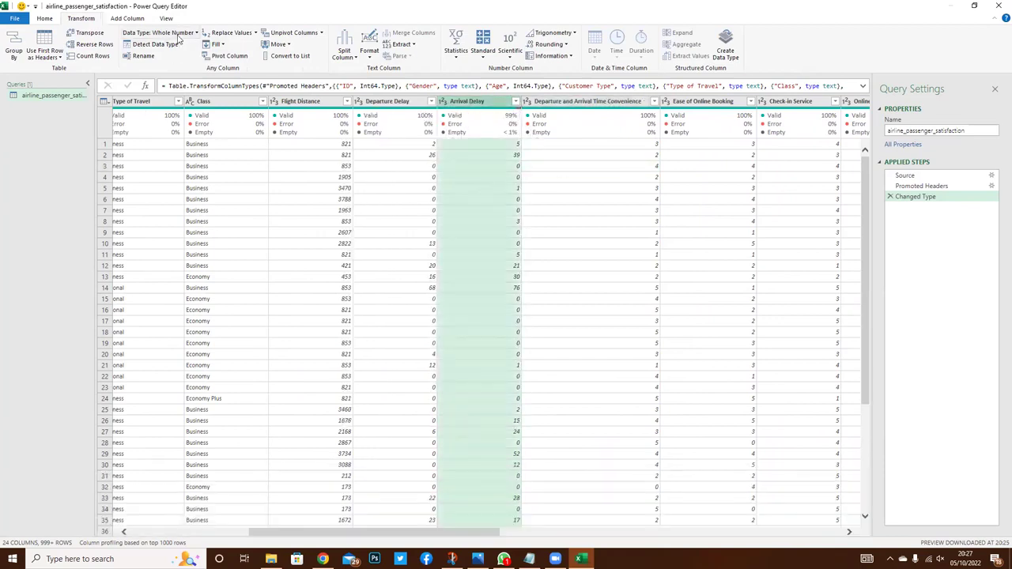
click(241, 34)
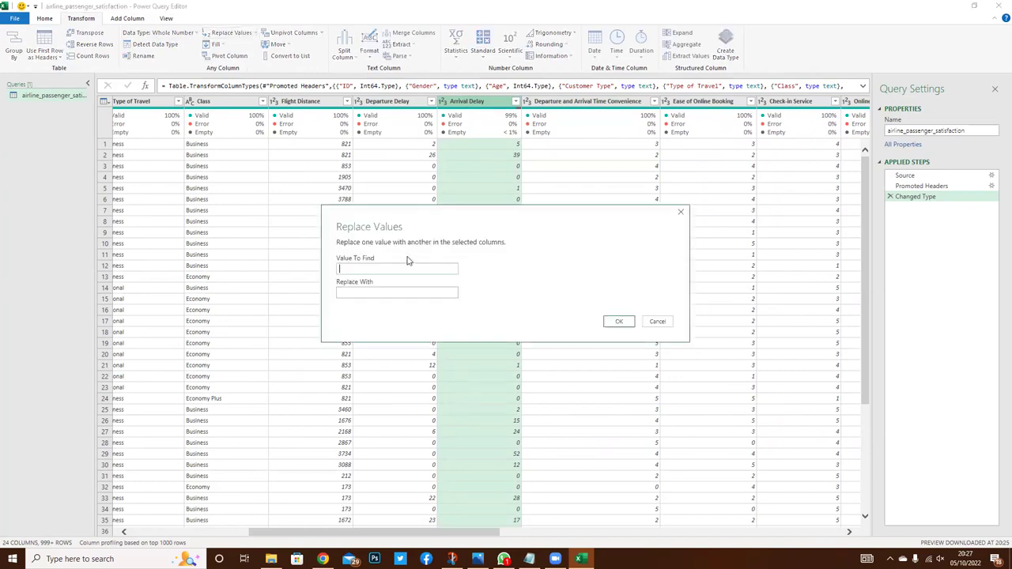
text(nul)
text(0)
click(621, 322)
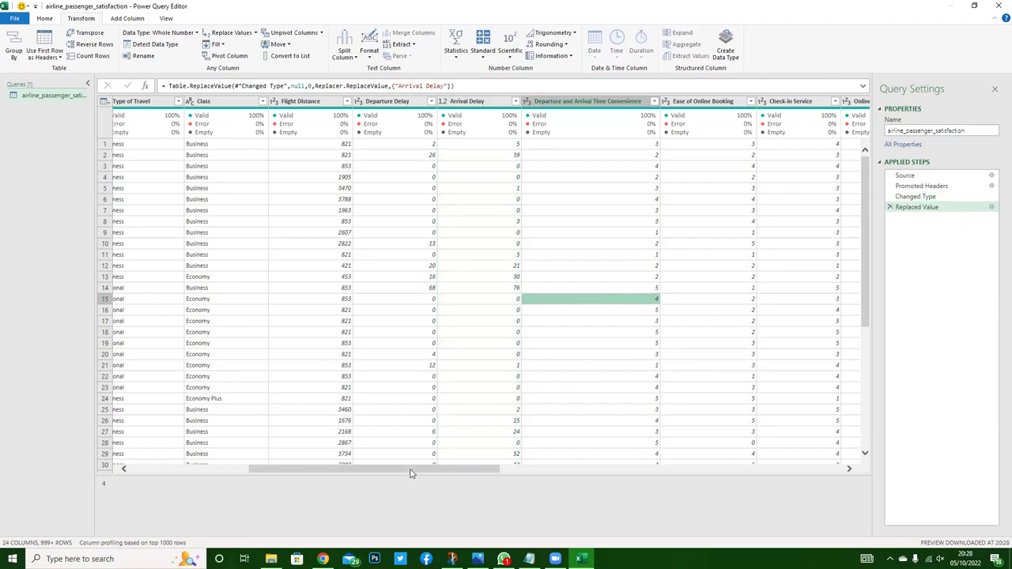
Remove duplicate rows from the airline table using the ID column
drag(411, 473, 289, 473)
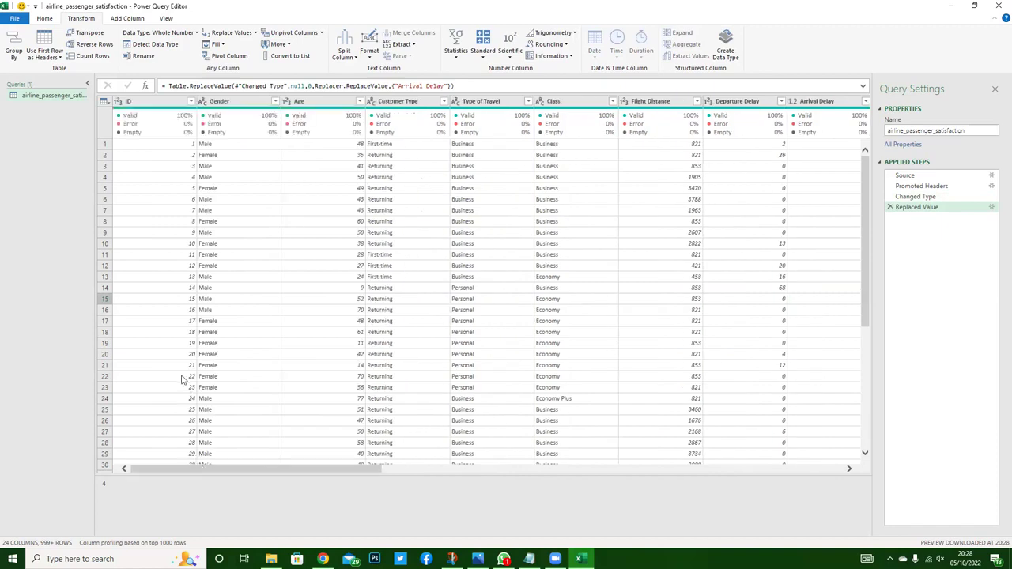
click(158, 105)
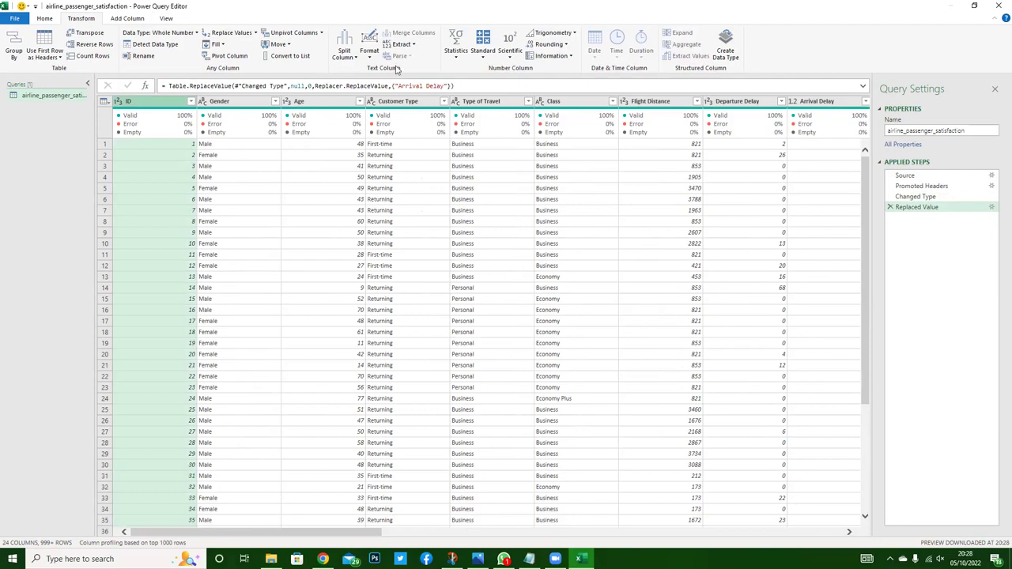
click(46, 19)
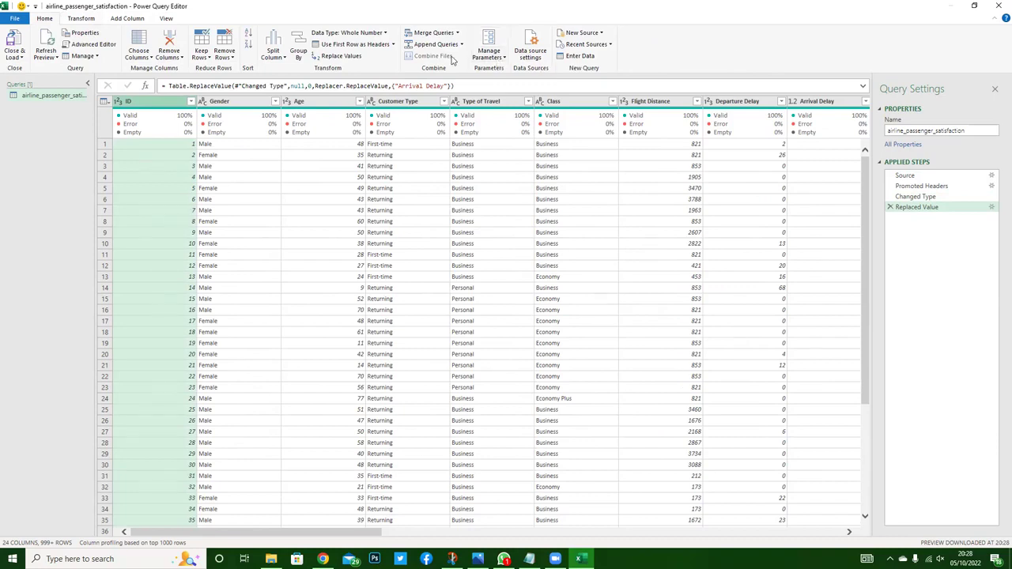
click(225, 55)
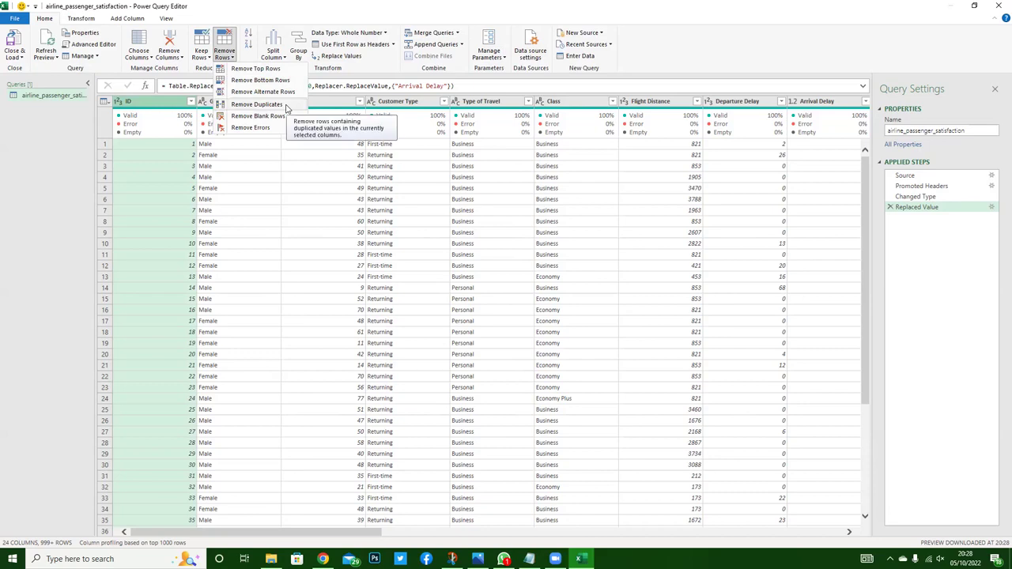
click(257, 105)
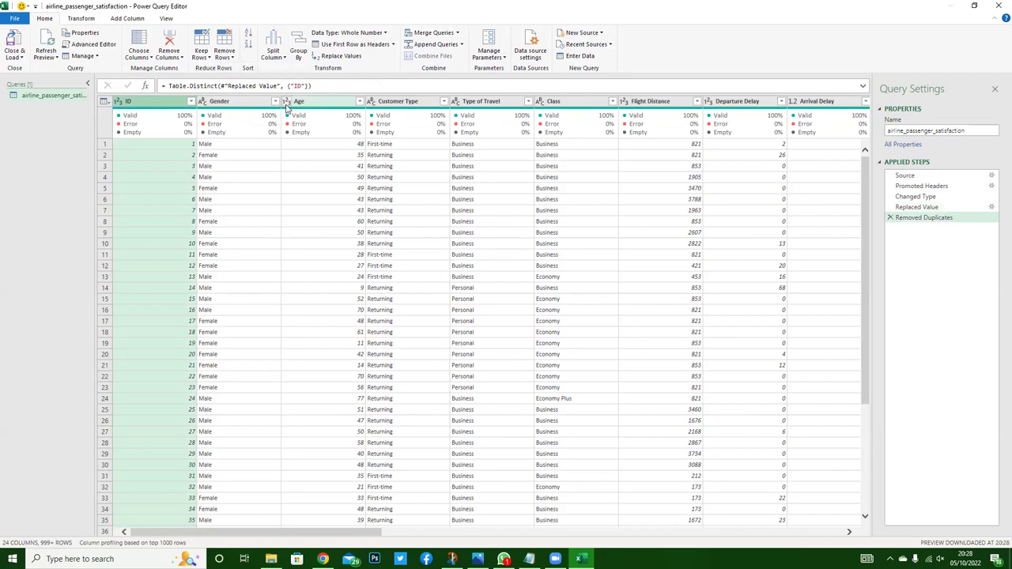
click(165, 211)
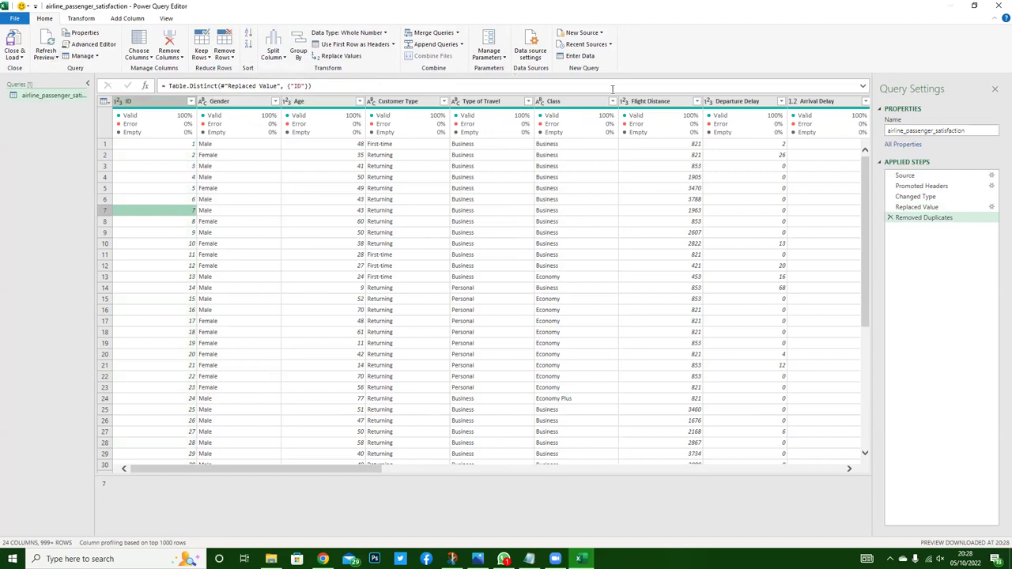
drag(269, 472, 322, 476)
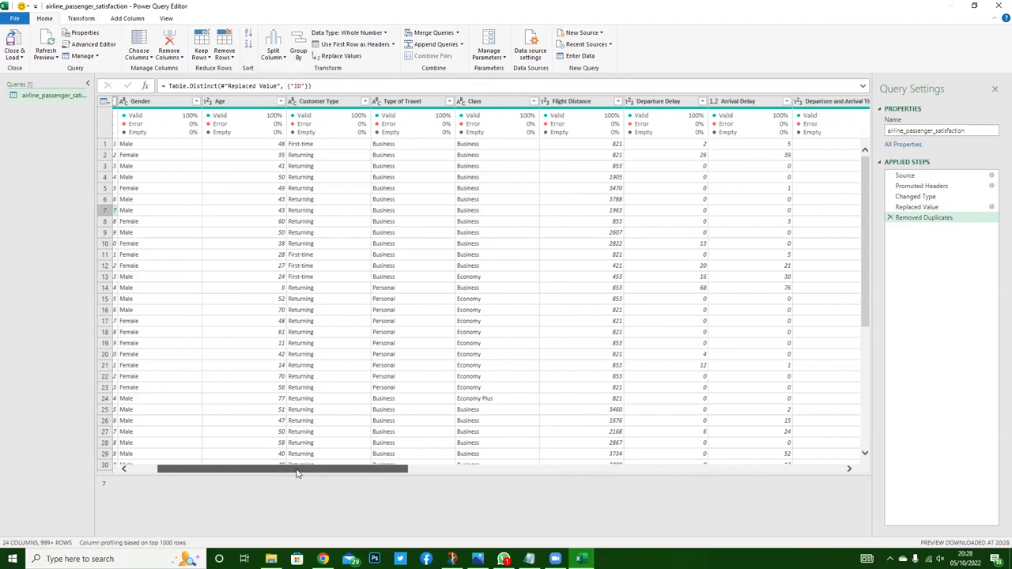
drag(322, 476, 424, 483)
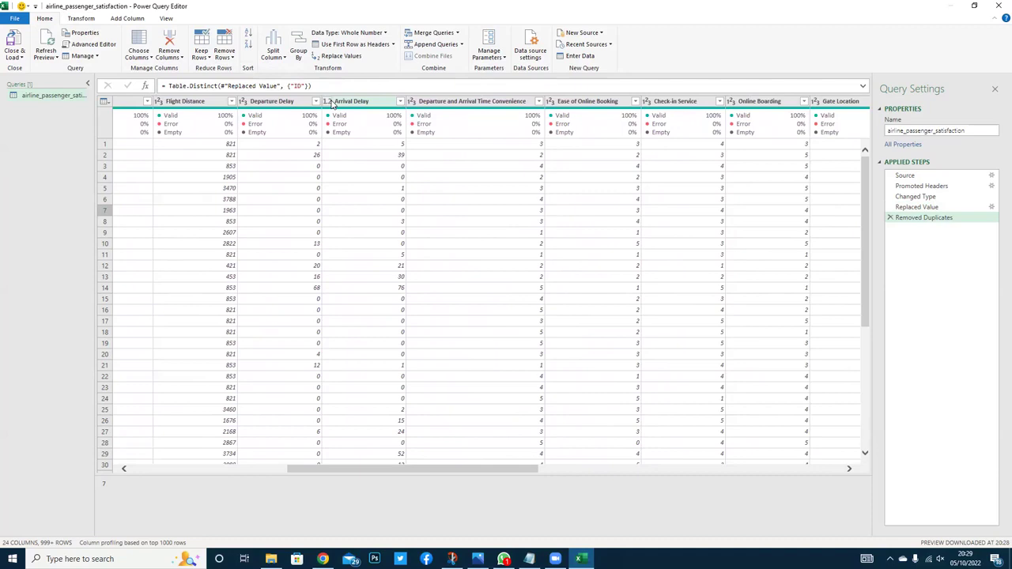
Review the Arrival Delay data type options and scroll across to the Satisfaction column
right_click(332, 105)
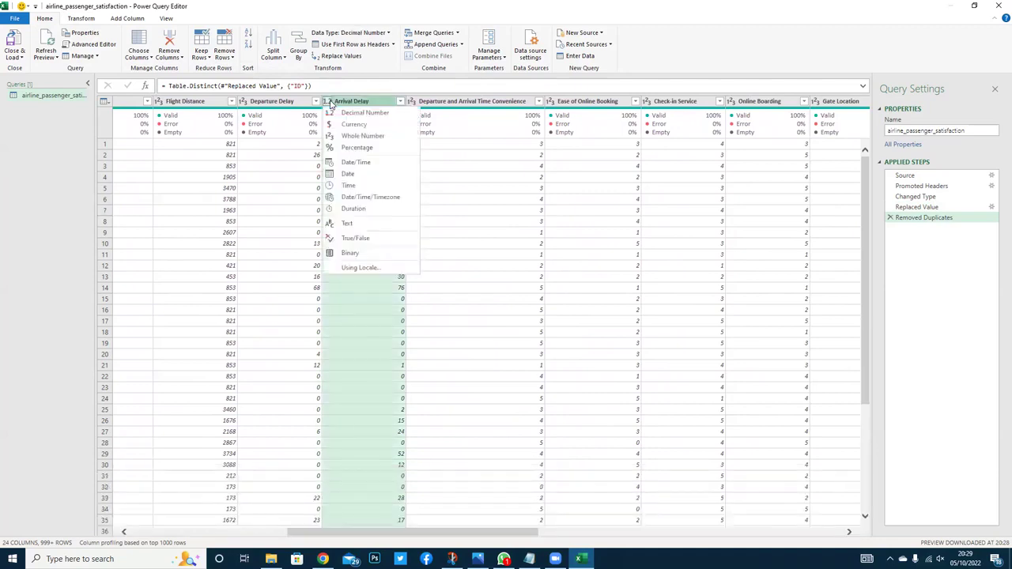
click(522, 246)
mouse_move(439, 474)
mouse_down()
mouse_move(589, 482)
mouse_move(691, 472)
mouse_move(810, 486)
mouse_up()
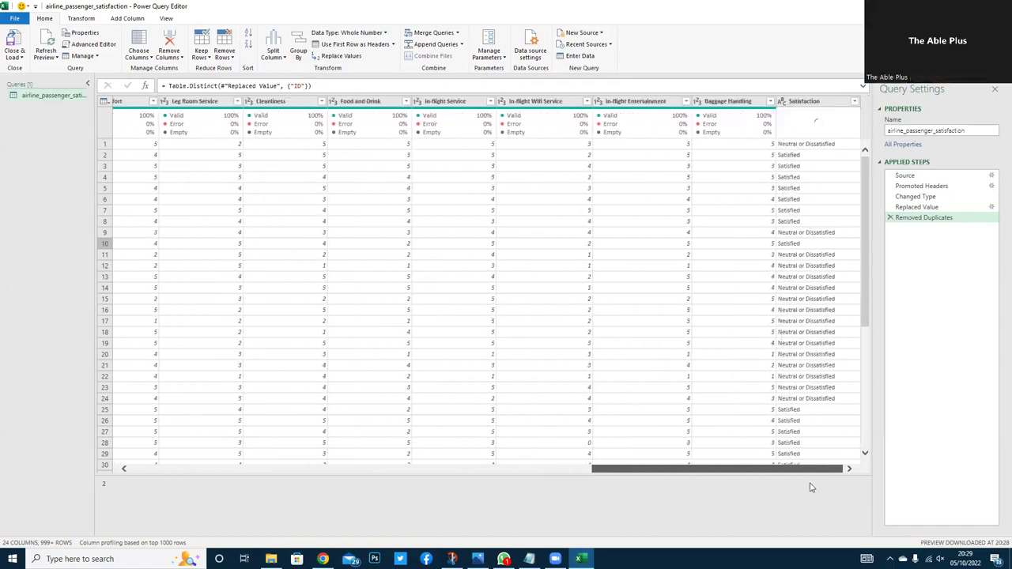